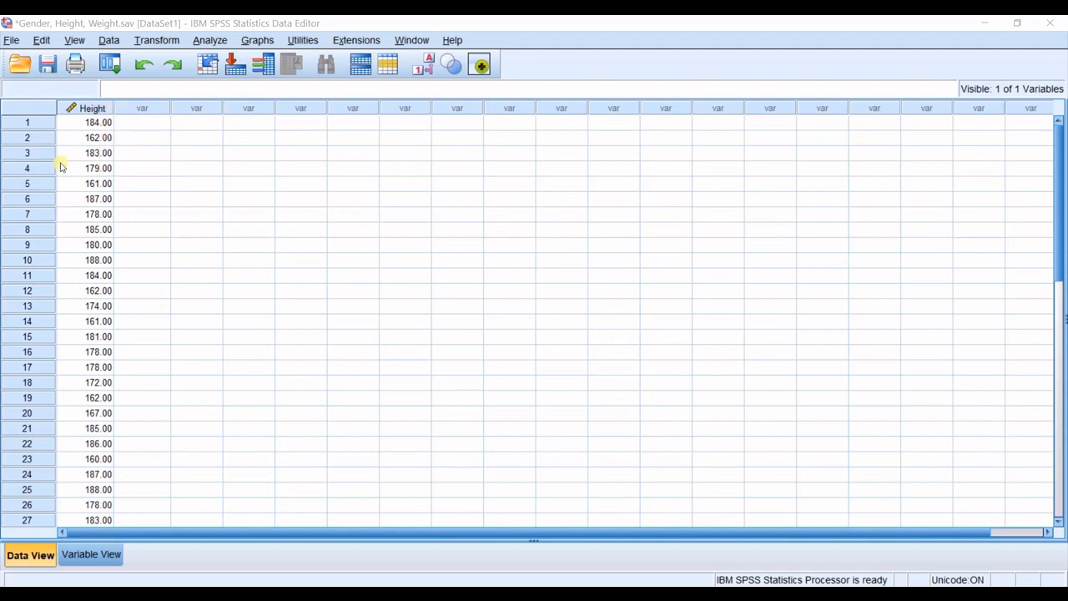
scroll(70, 172, "down", 6)
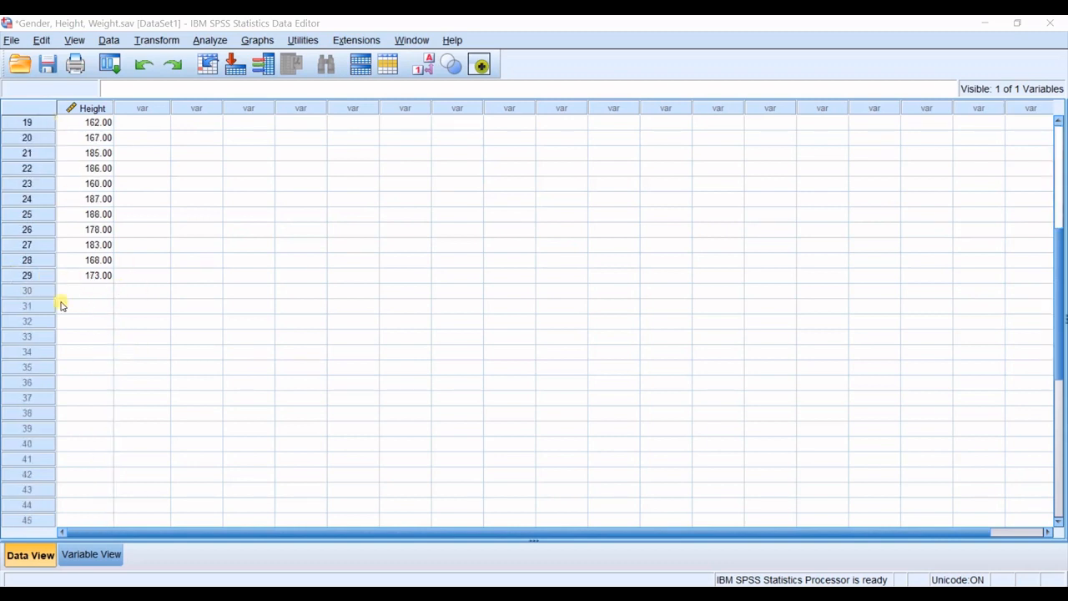
scroll(63, 305, "up", 6)
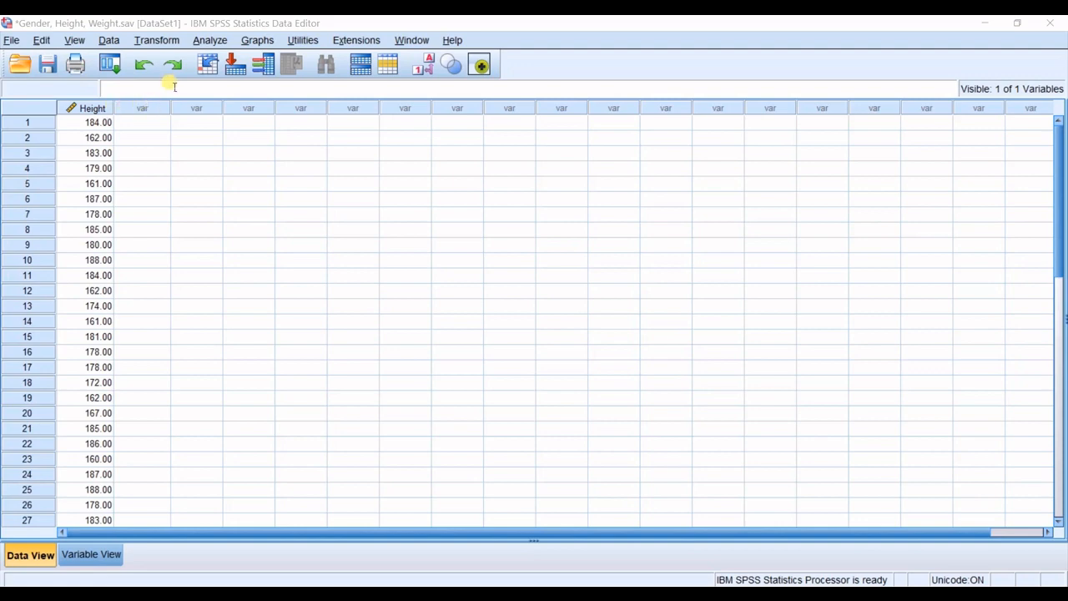
- Start an Explore analysis with Height as the only dependent variable
left_click(209, 40)
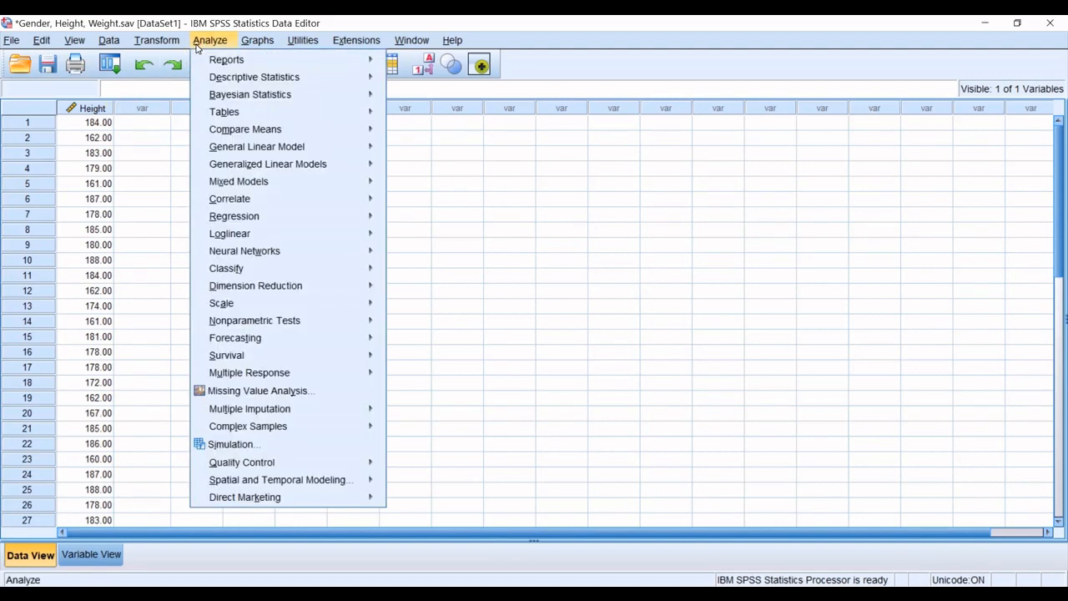
mouse_move(254, 77)
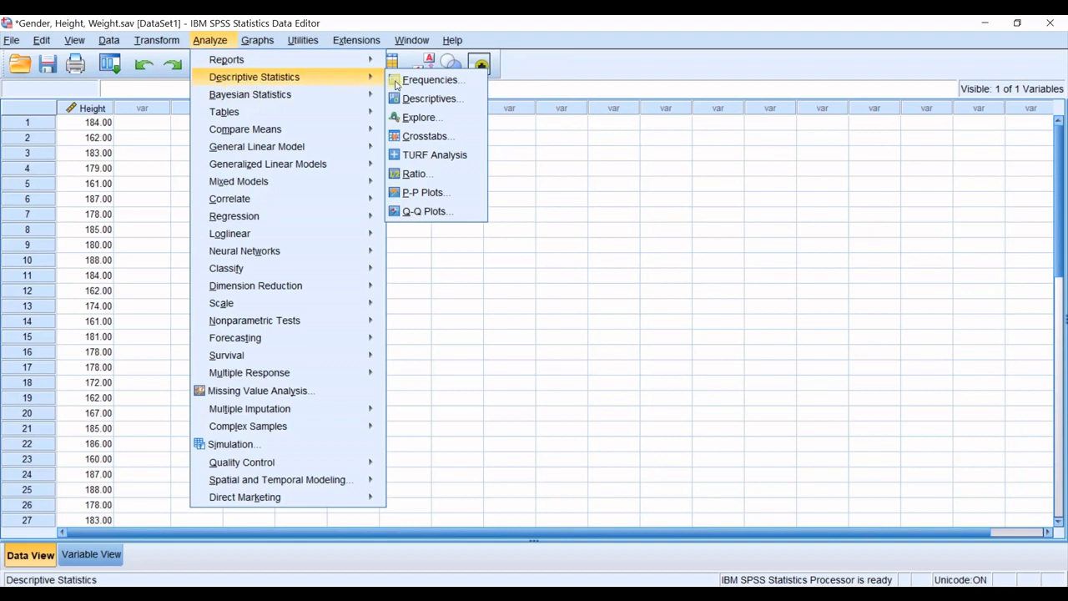
left_click(413, 120)
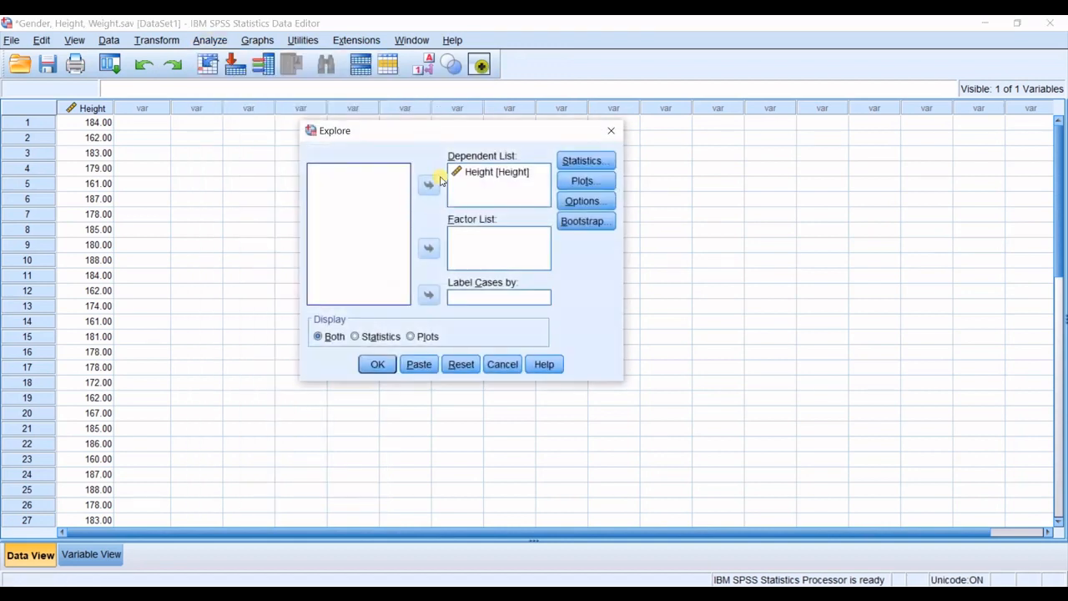
left_click_drag(470, 173, 363, 180)
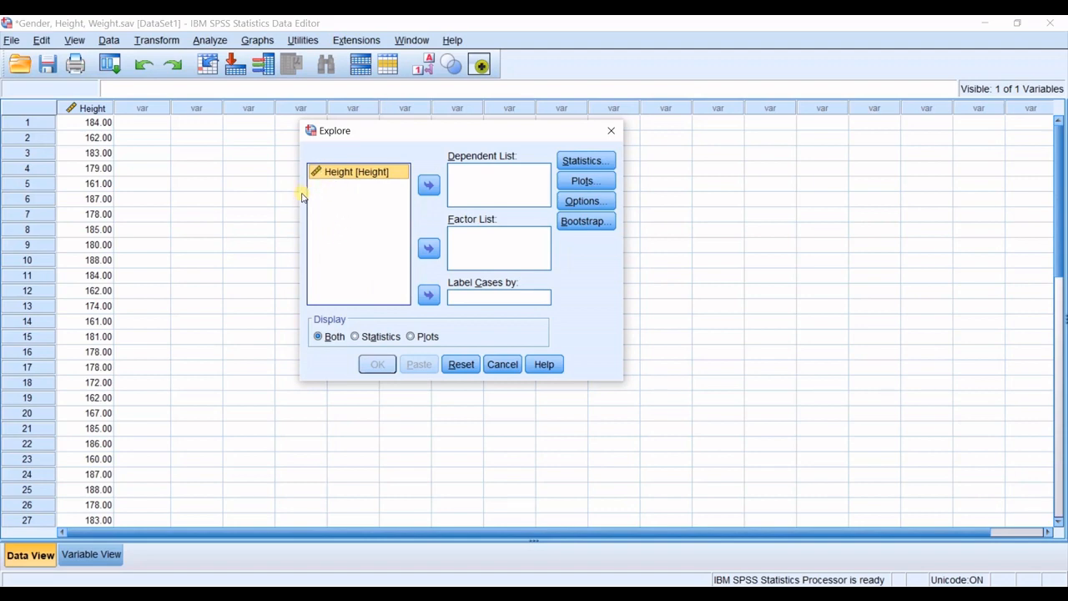
left_click(428, 185)
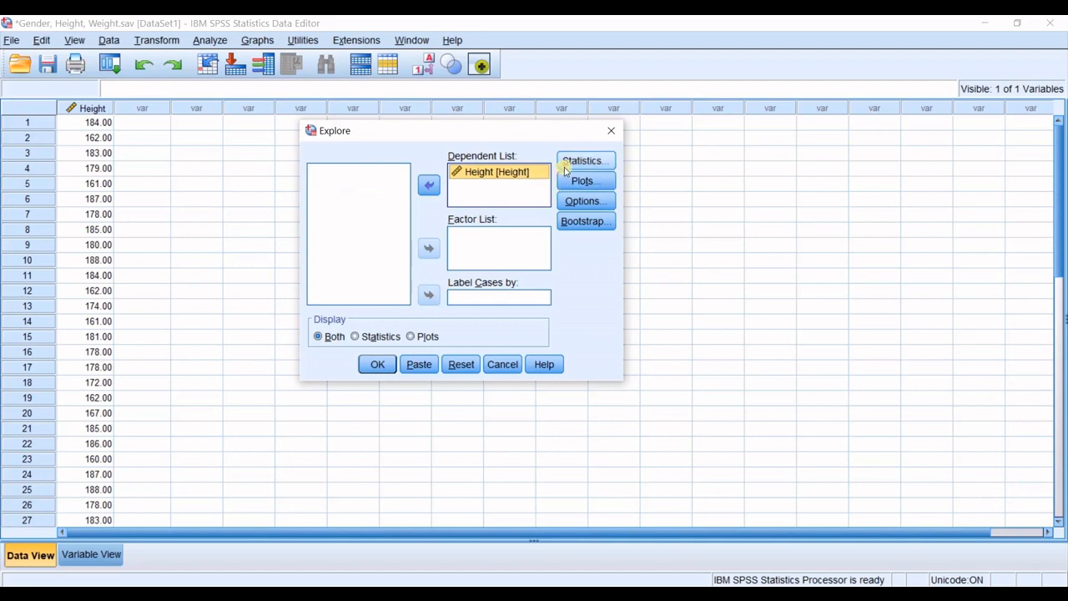
- Keep Descriptives, request normality plots with tests, set boxplots to None, and run Explore
left_click(576, 161)
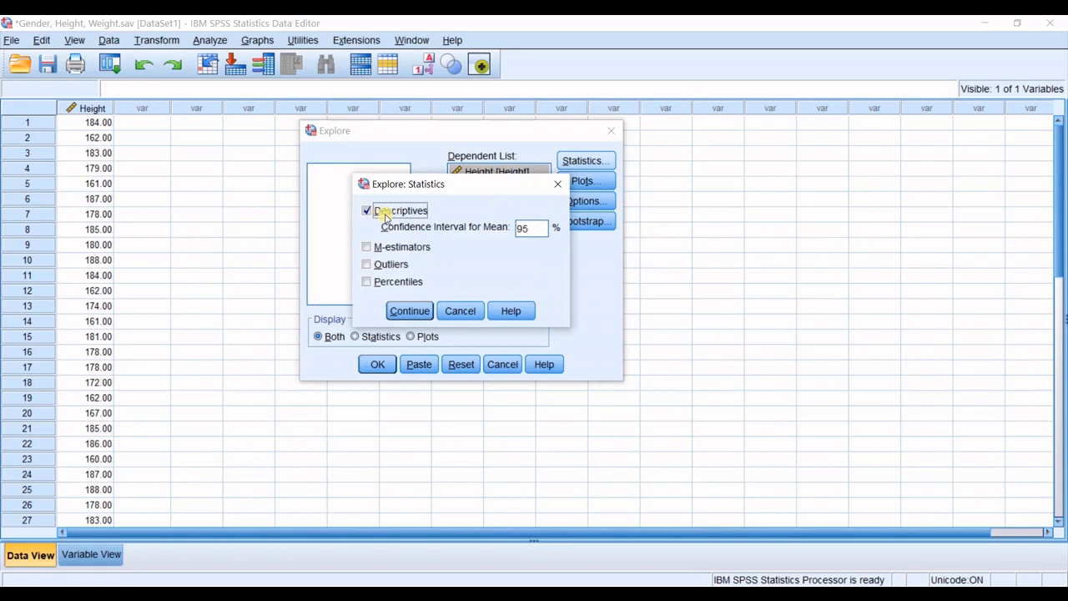
left_click(557, 183)
left_click(584, 181)
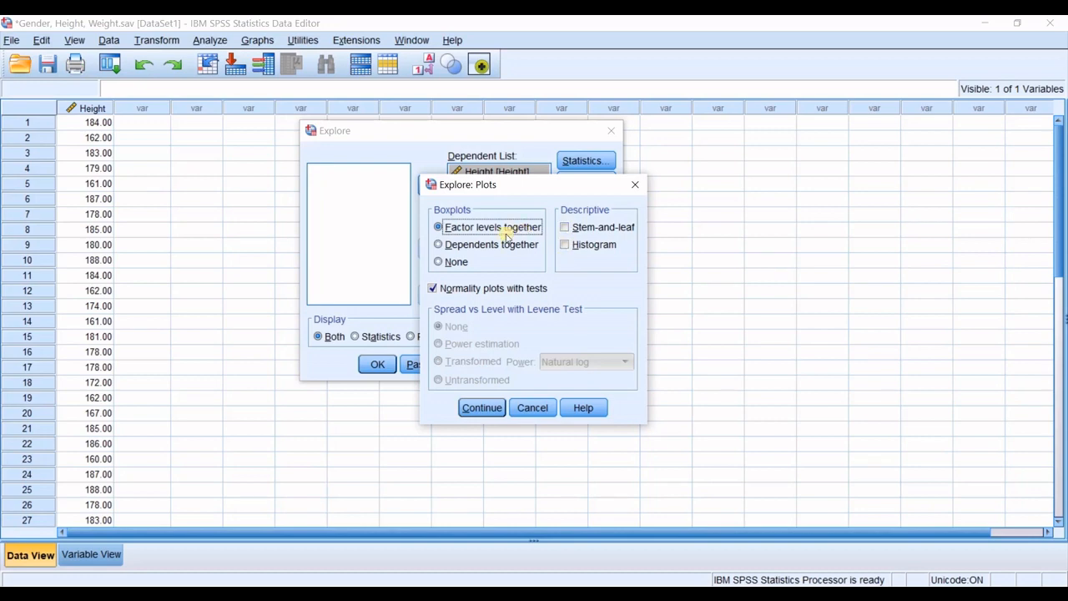
left_click(433, 289)
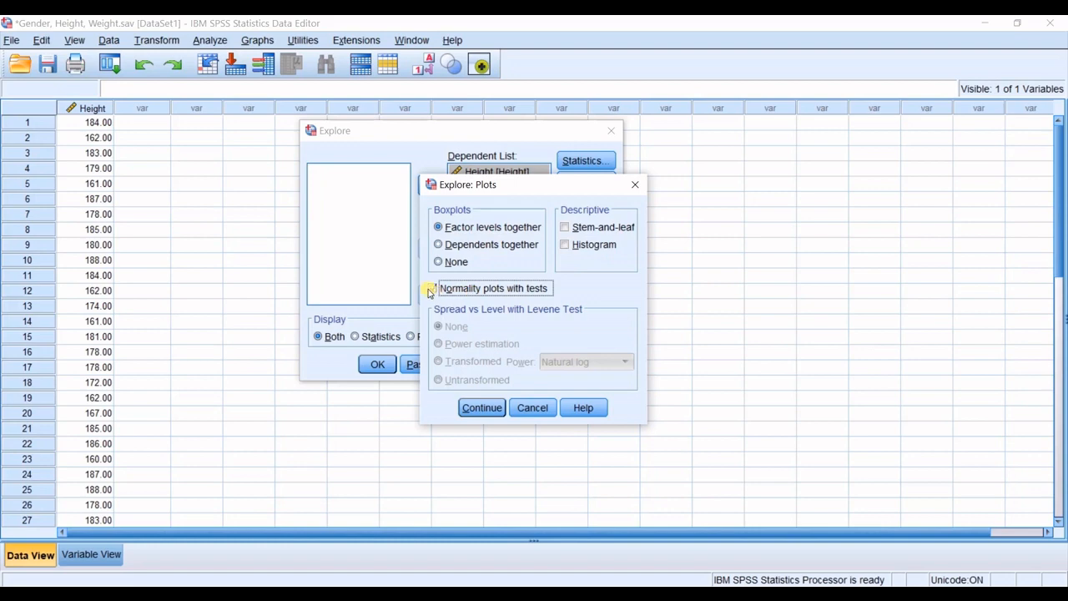
left_click(433, 290)
left_click(438, 261)
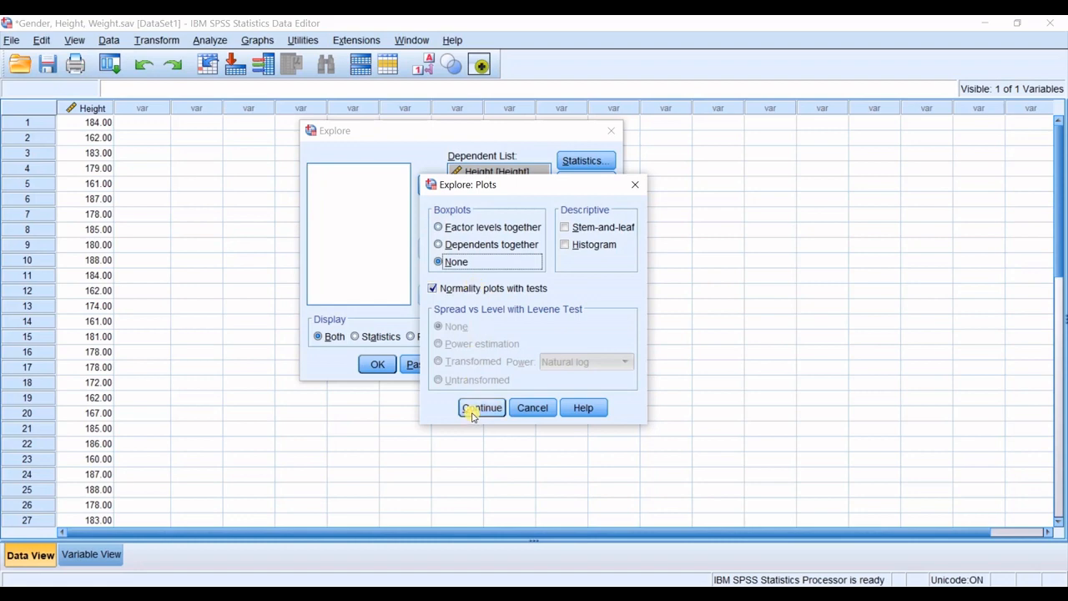
left_click(481, 407)
left_click(378, 364)
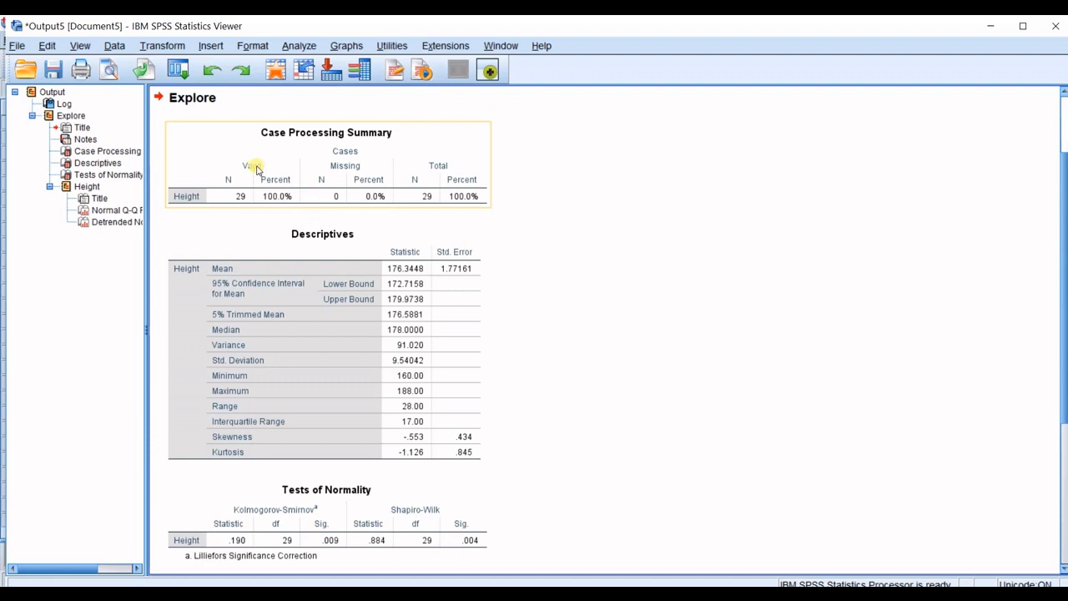
left_click(332, 215)
left_click(337, 201)
left_click(446, 221)
left_click(414, 204)
left_click(250, 246)
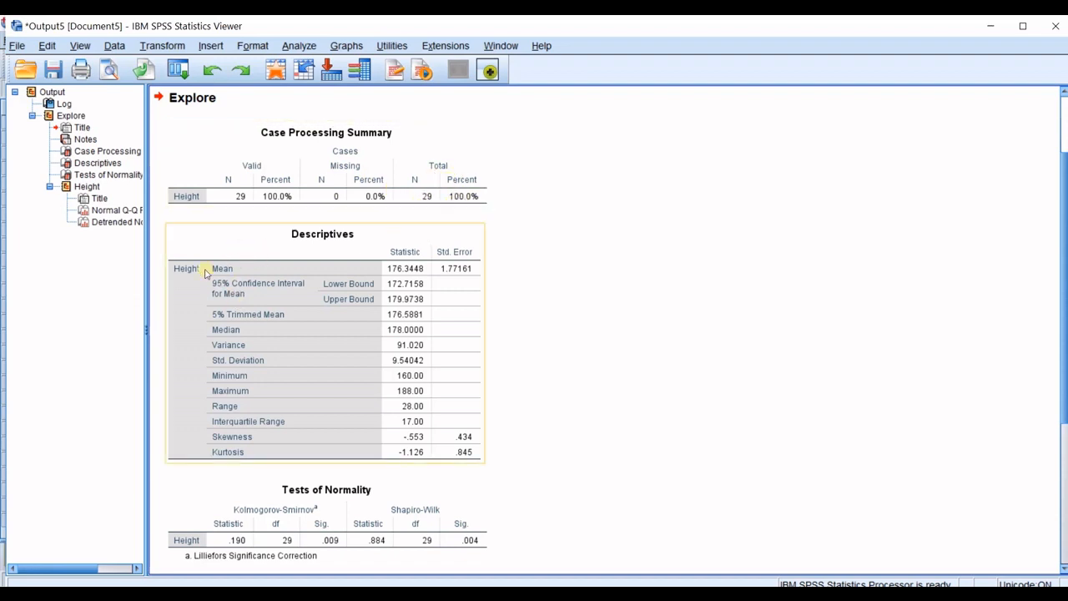
scroll(188, 273, "down", 1)
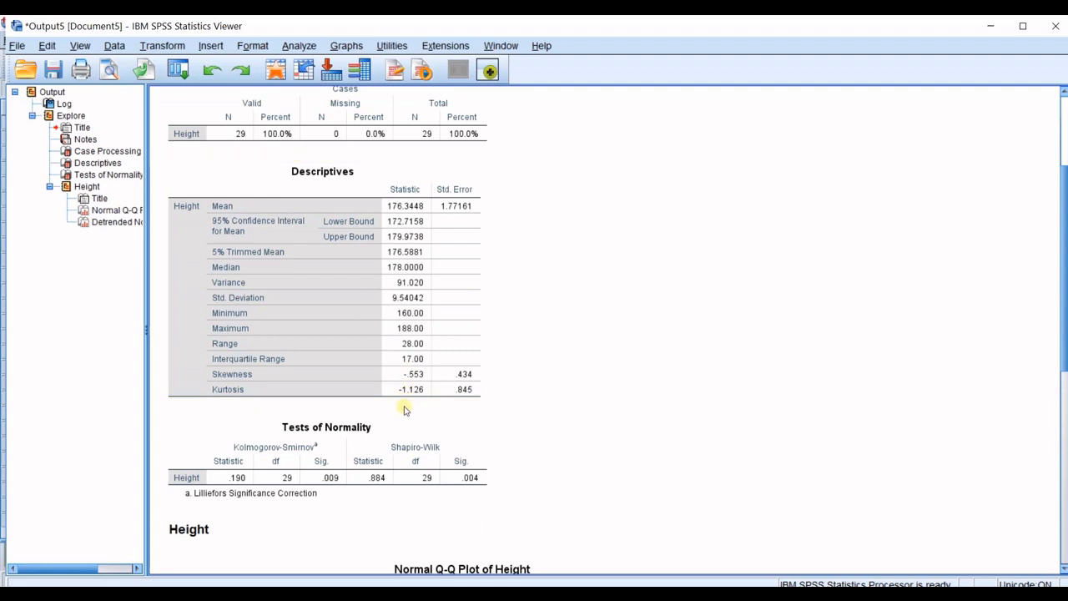
scroll(529, 479, "down", 3)
scroll(529, 479, "down", 3)
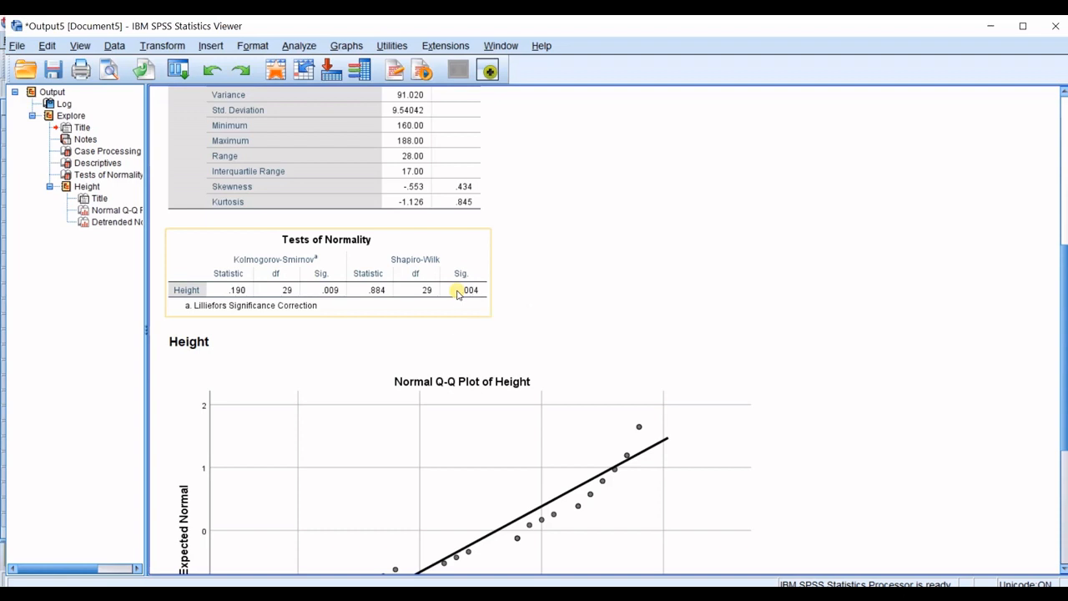
scroll(457, 293, "up", 1)
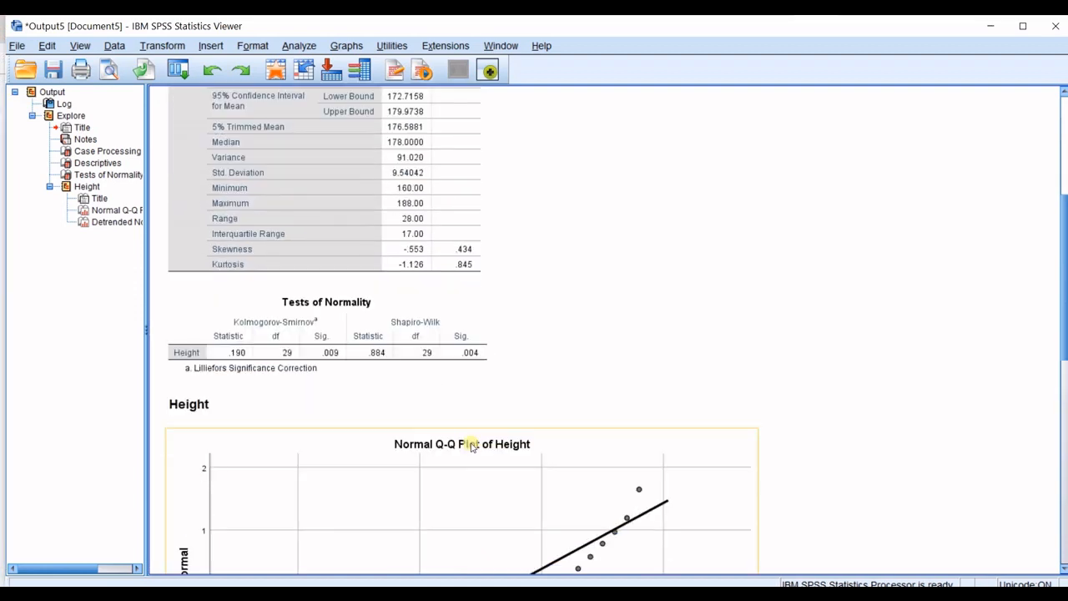
left_click(472, 449)
left_click(457, 365)
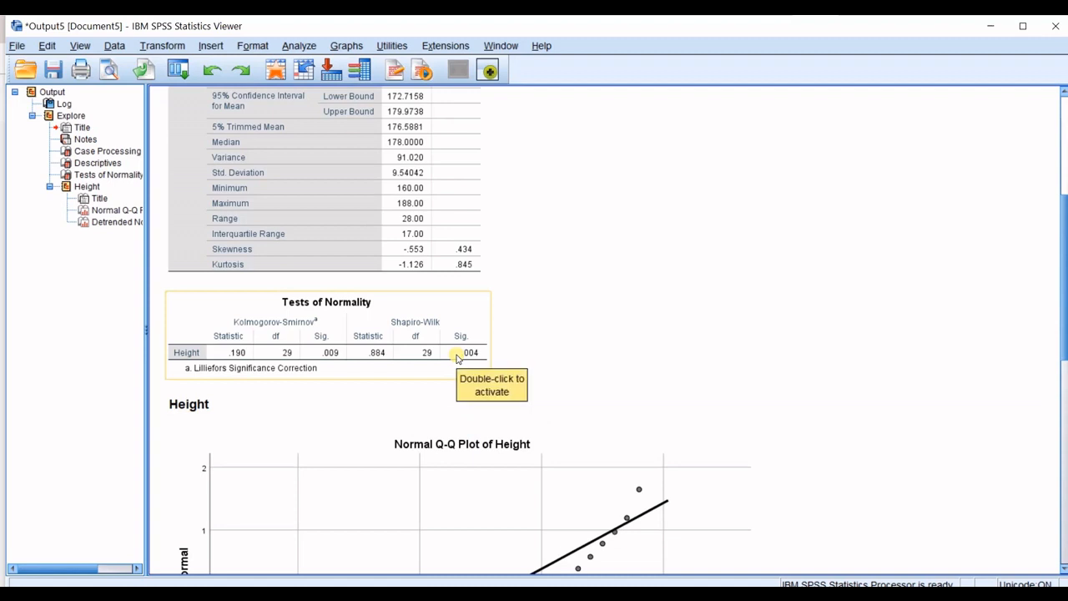
left_click(510, 330)
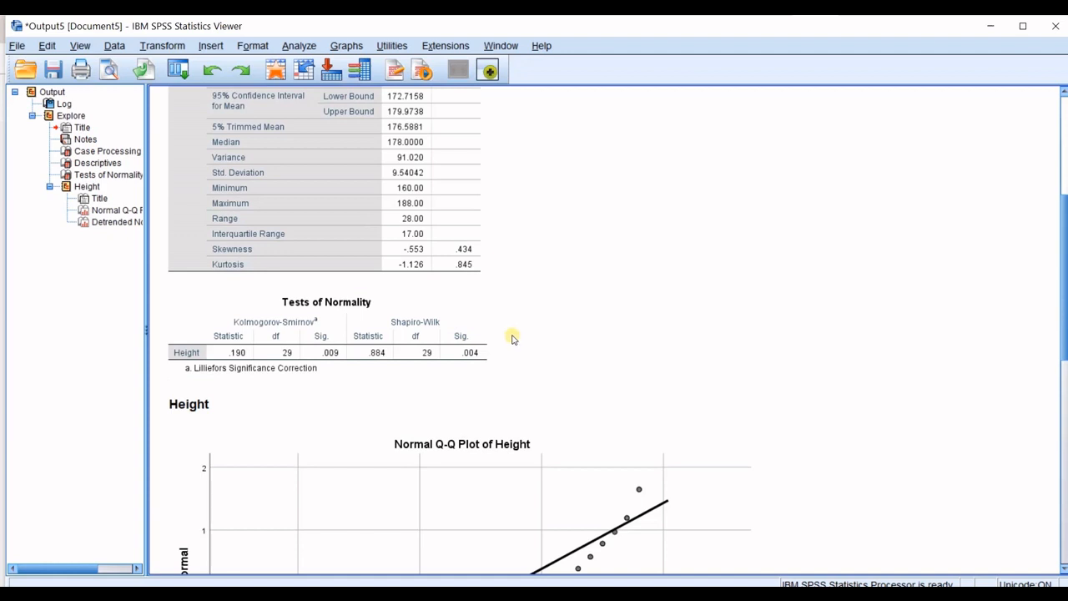
left_click(493, 359)
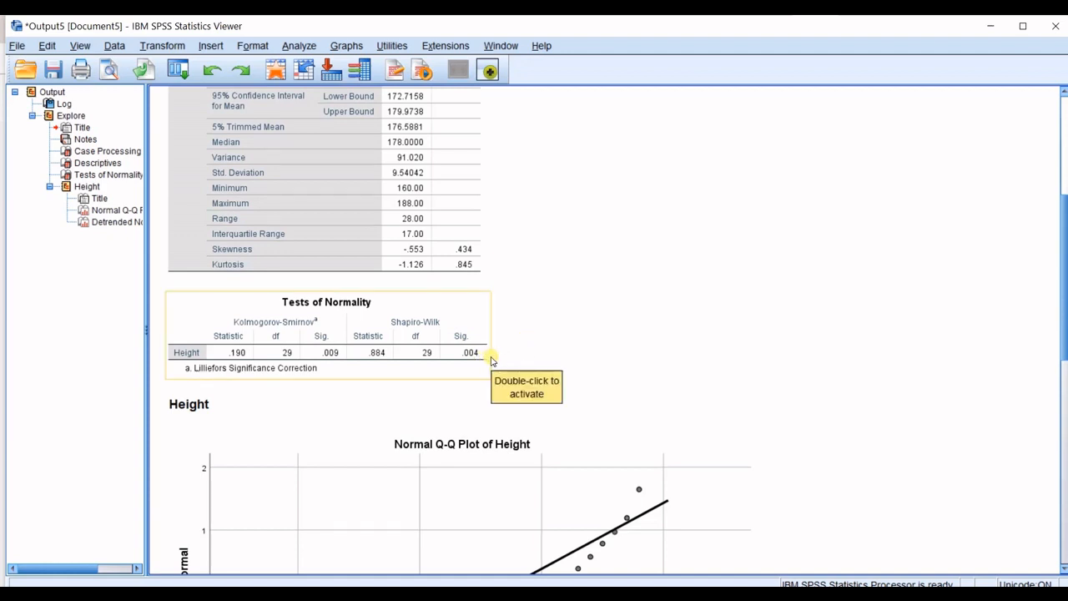
left_click(501, 401)
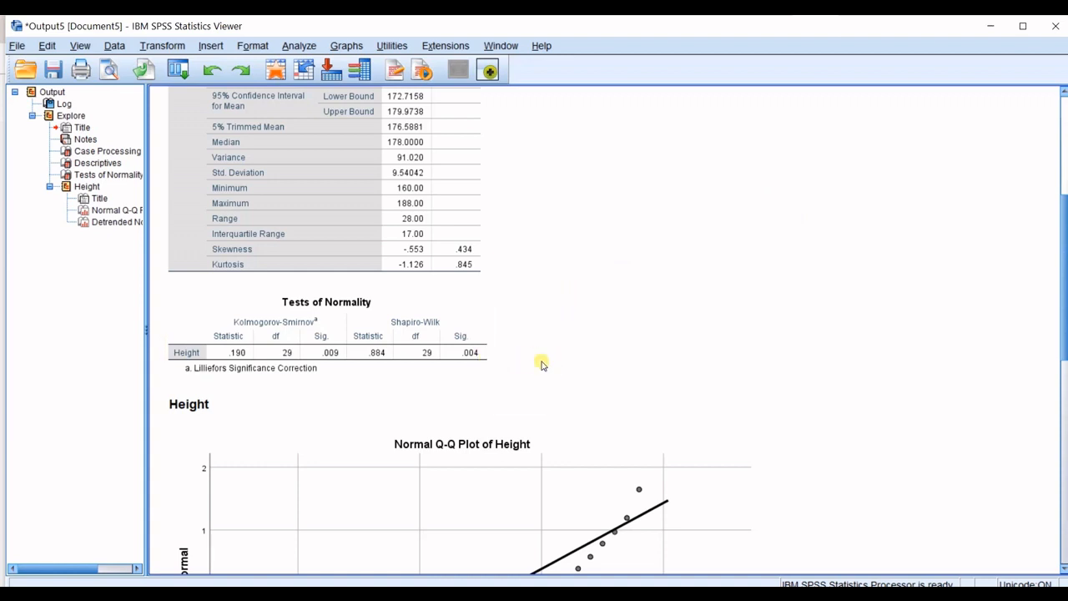
scroll(522, 359, "up", 3)
scroll(520, 364, "up", 1)
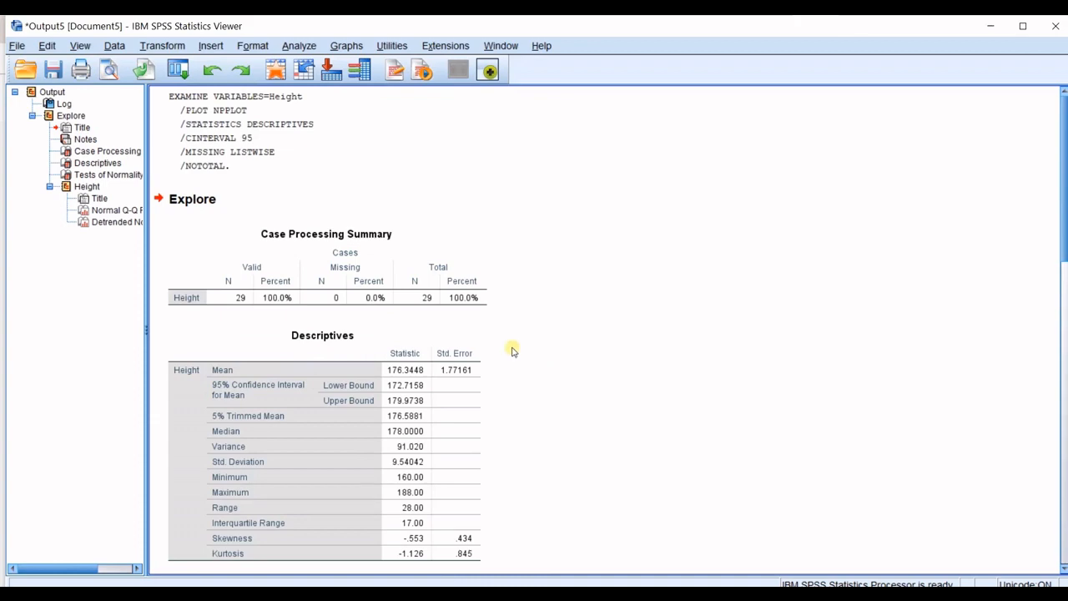
scroll(334, 276, "down", 1)
scroll(502, 244, "down", 3)
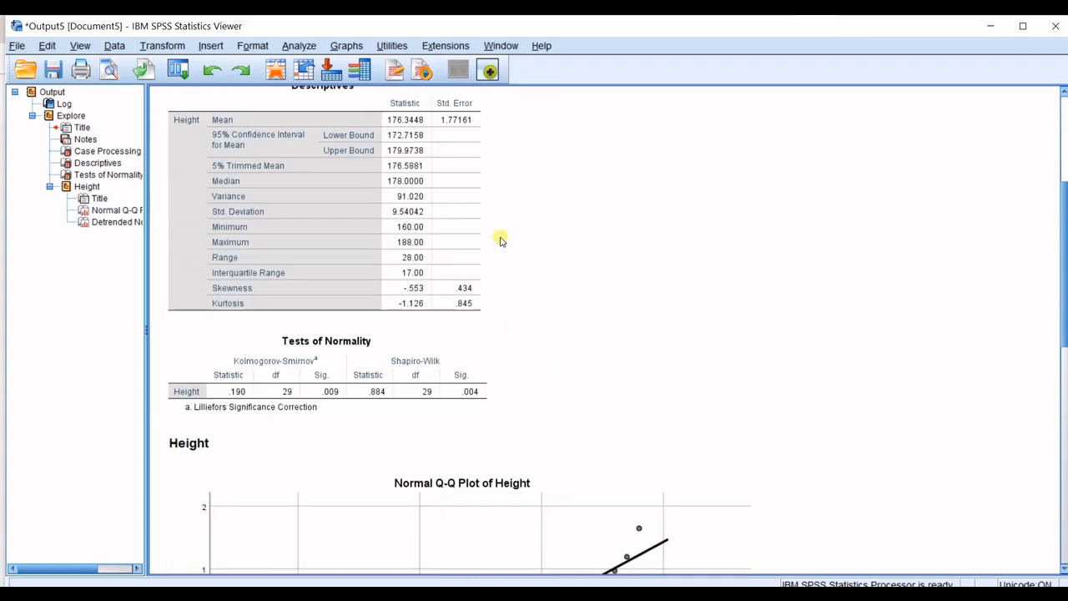
scroll(521, 225, "up", 1)
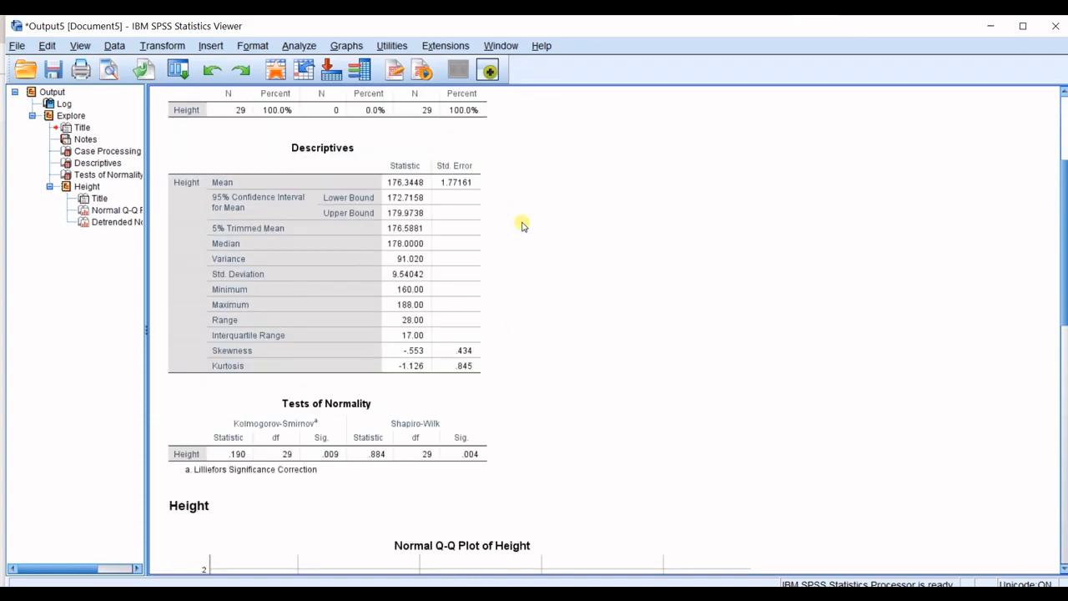
scroll(522, 225, "up", 1)
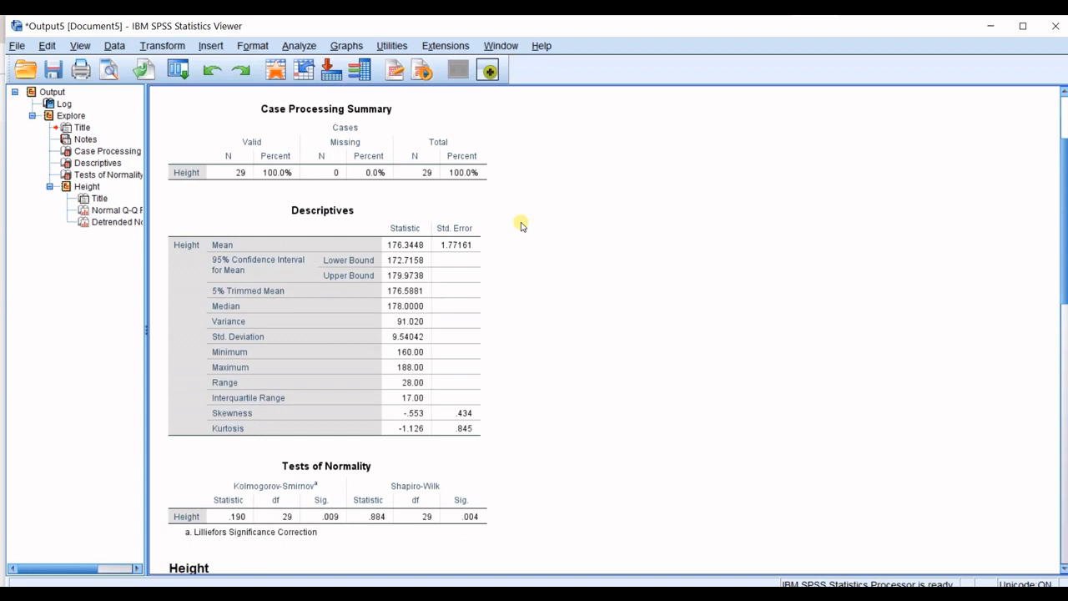